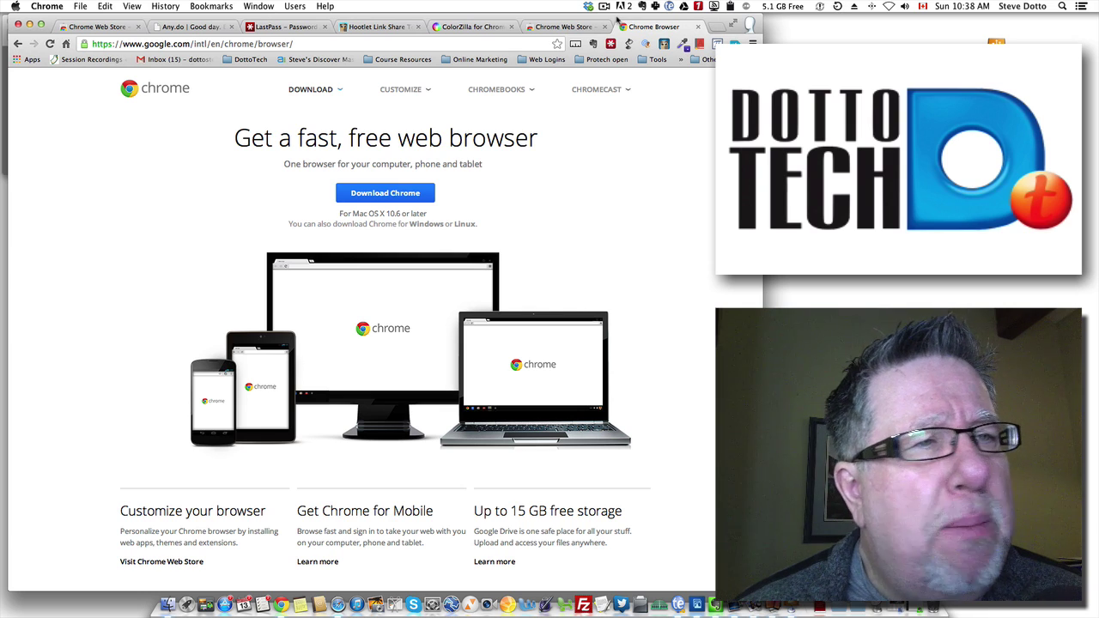
Measure the Download Chrome button, the laptop screen image and a right-side area with MeasureIt
{"action": "scroll", "coordinate": [570, 189], "scroll_direction": "down", "scroll_amount": 5}
{"action": "scroll", "coordinate": [614, 103], "scroll_direction": "up", "scroll_amount": 5}
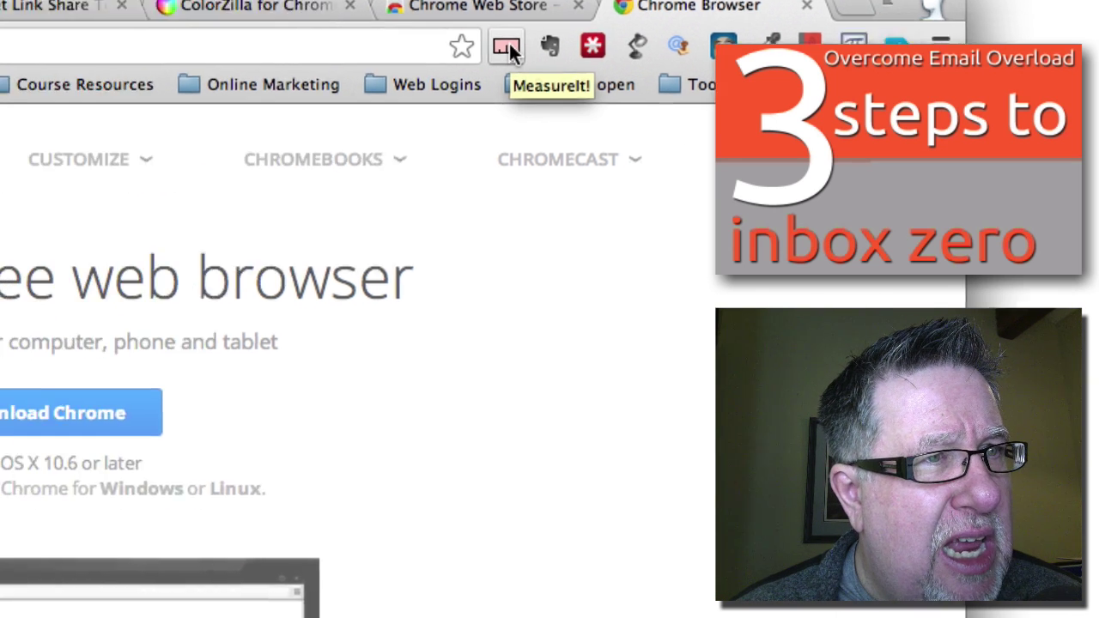
{"action": "left_click", "coordinate": [783, 5]}
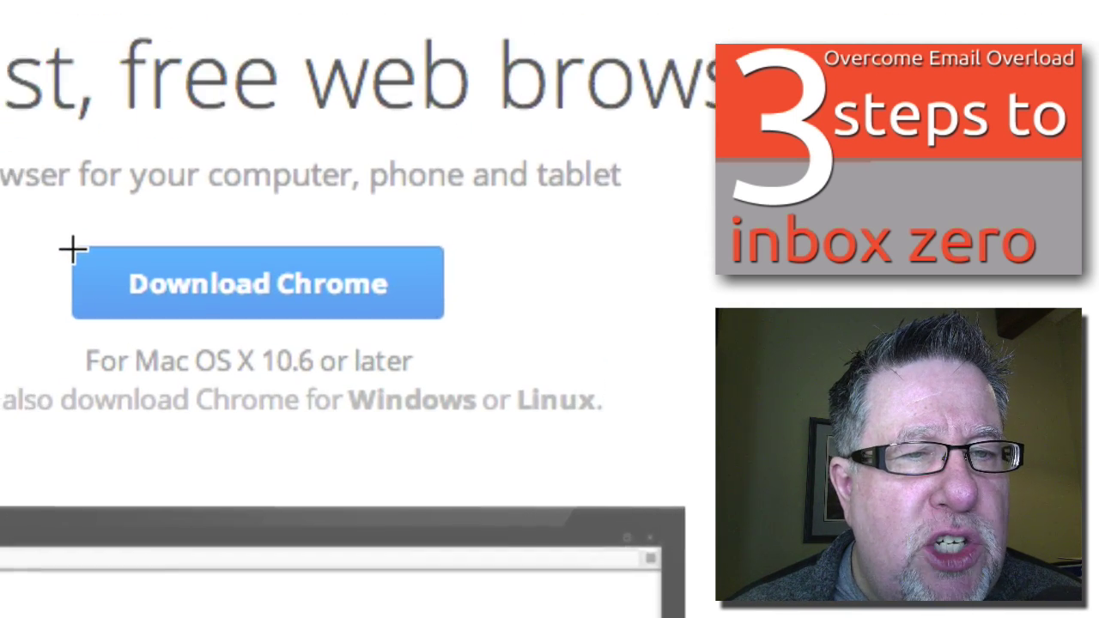
{"action": "left_click_drag", "start_coordinate": [72, 247], "coordinate": [444, 296]}
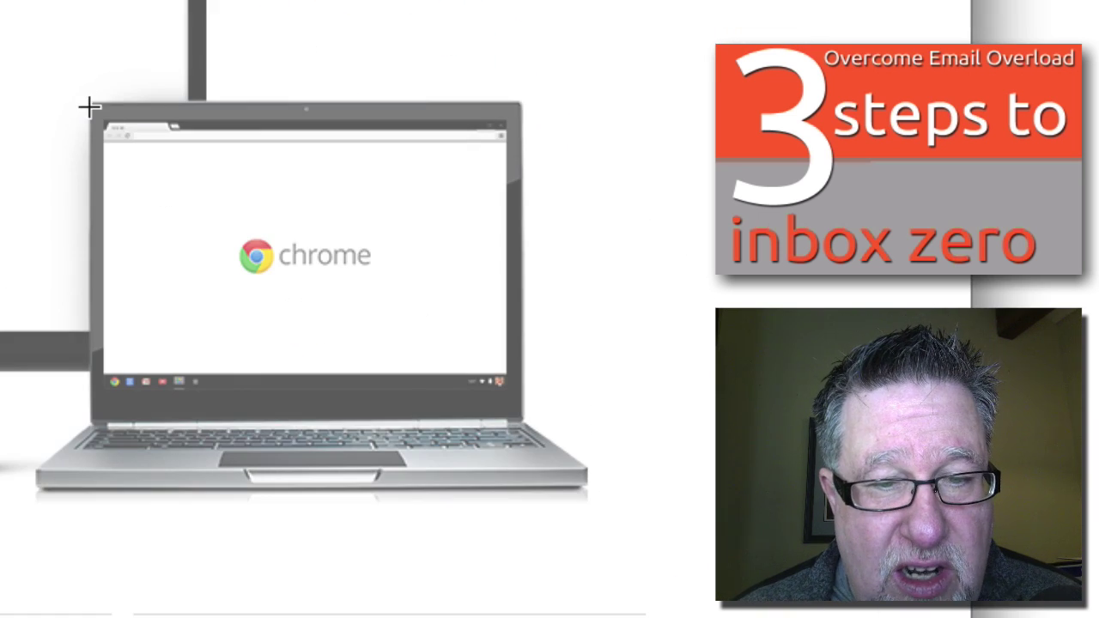
{"action": "left_click_drag", "start_coordinate": [111, 129], "coordinate": [505, 367]}
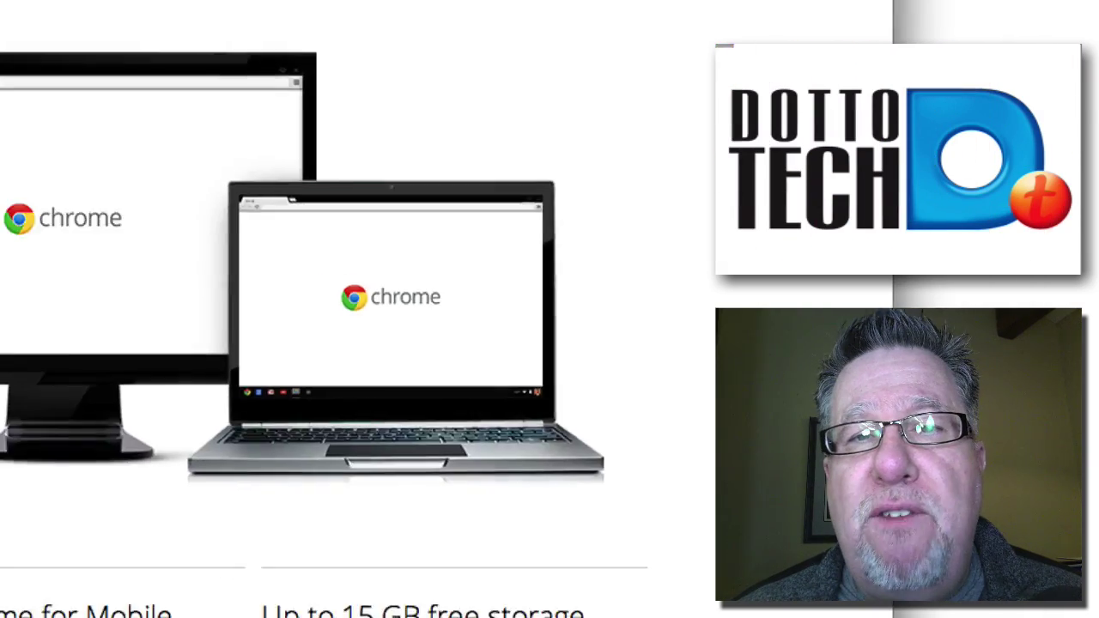
{"action": "left_click", "coordinate": [575, 44]}
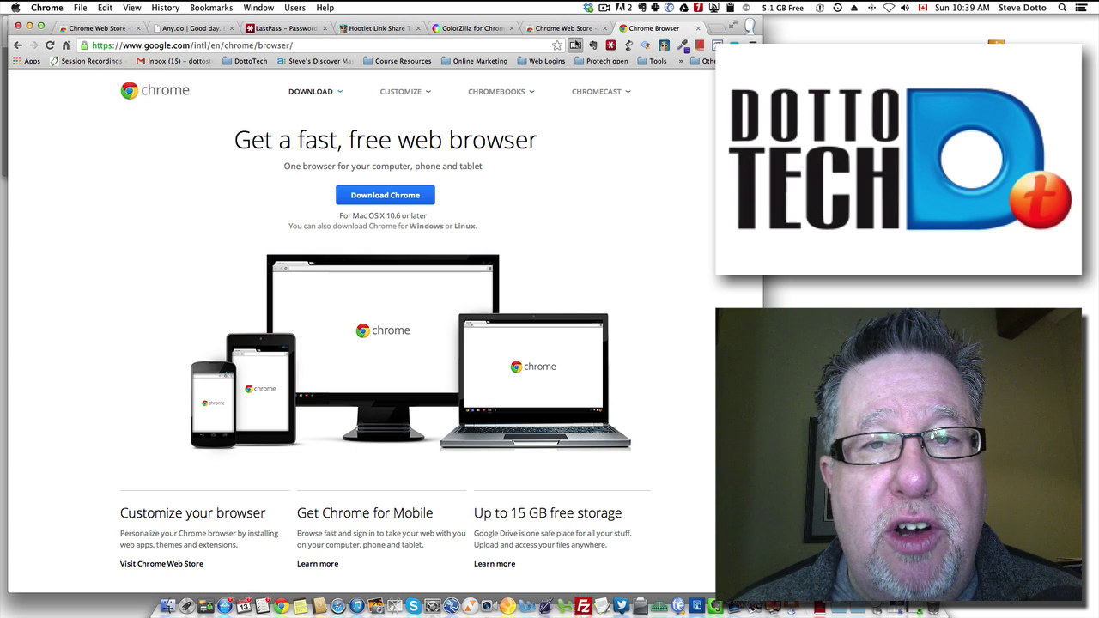
{"action": "left_click_drag", "start_coordinate": [574, 111], "coordinate": [715, 272]}
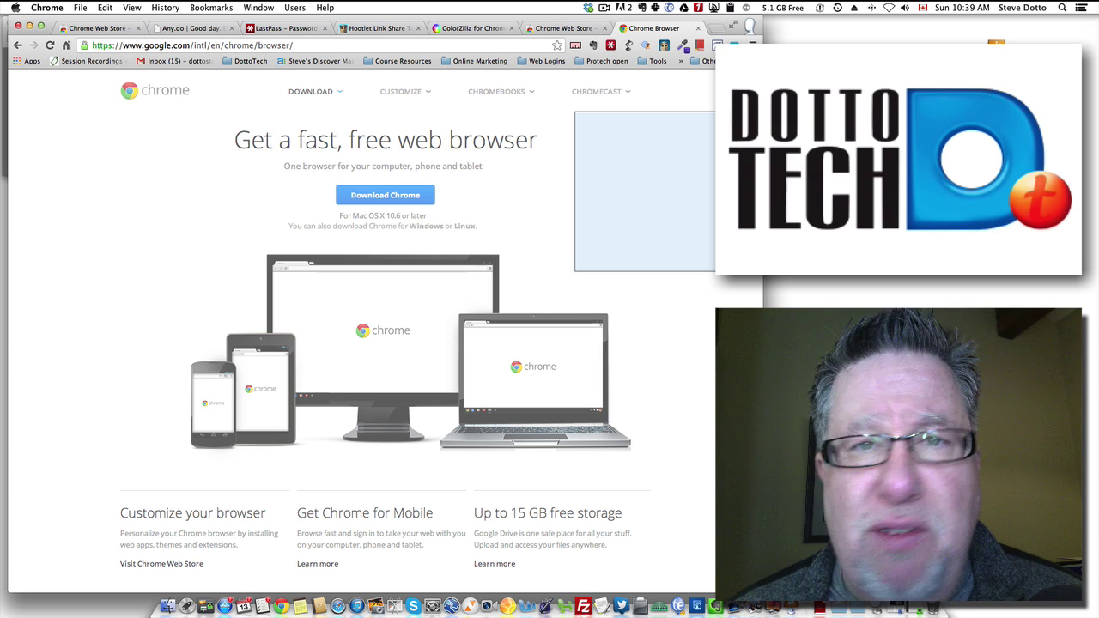
Turn off the MeasureIt ruler and show the LastPass menu over the MeasureIt! Web Store listing
{"action": "left_click", "coordinate": [576, 45]}
{"action": "mouse_move", "coordinate": [608, 141]}
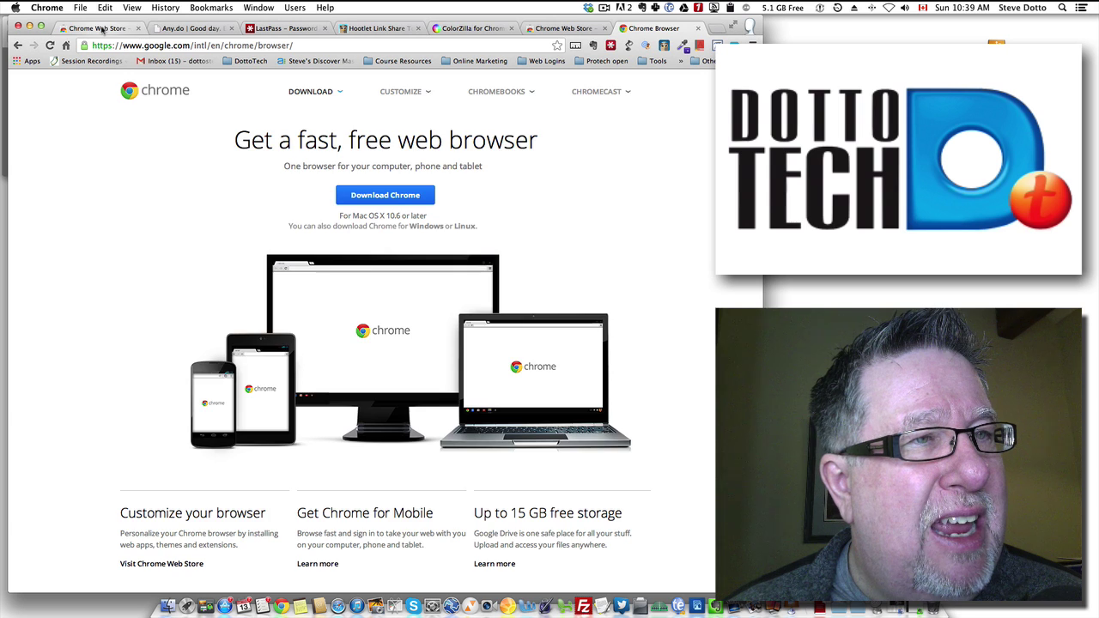
{"action": "left_click", "coordinate": [100, 29]}
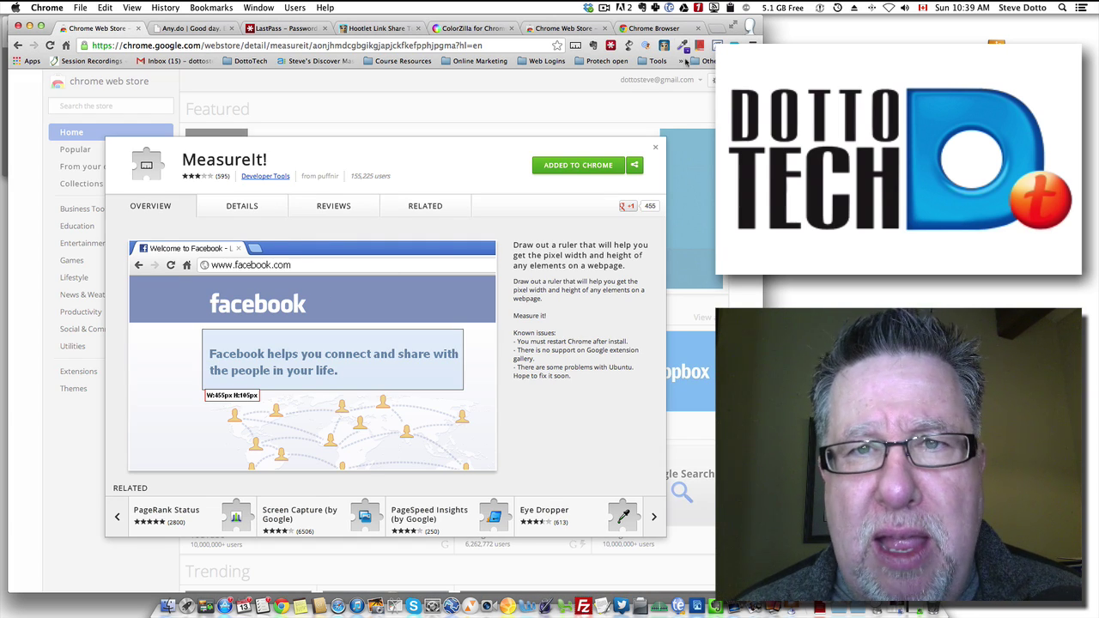
{"action": "left_click", "coordinate": [609, 46]}
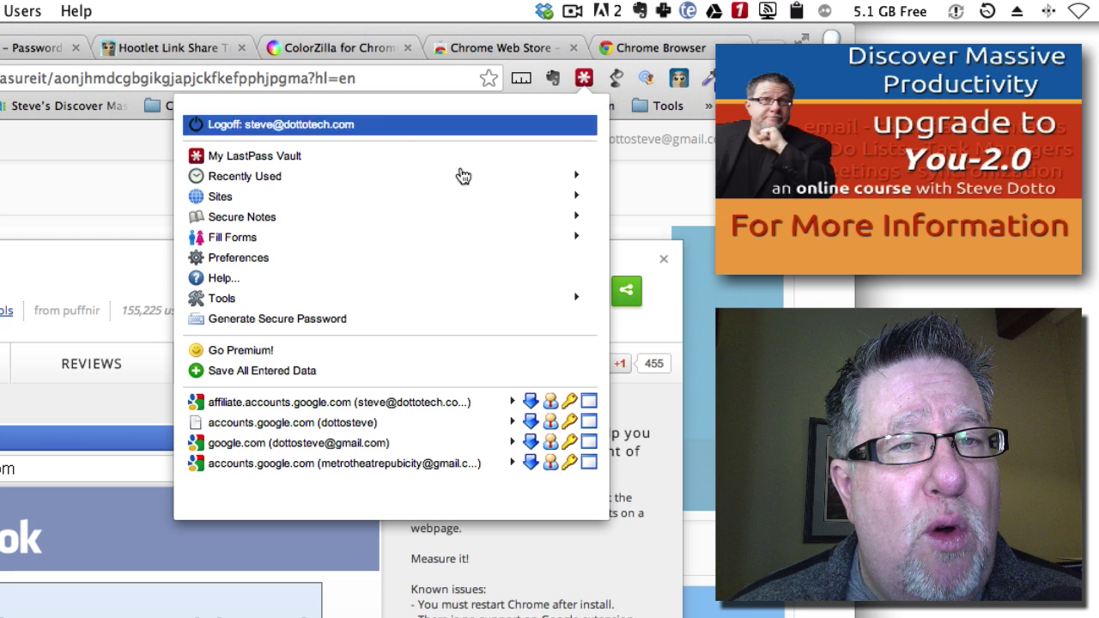
Close the LastPass menu, view the LastPass site, dismiss the disk-full alert, then show the Hootlet page
{"action": "key", "text": "Escape"}
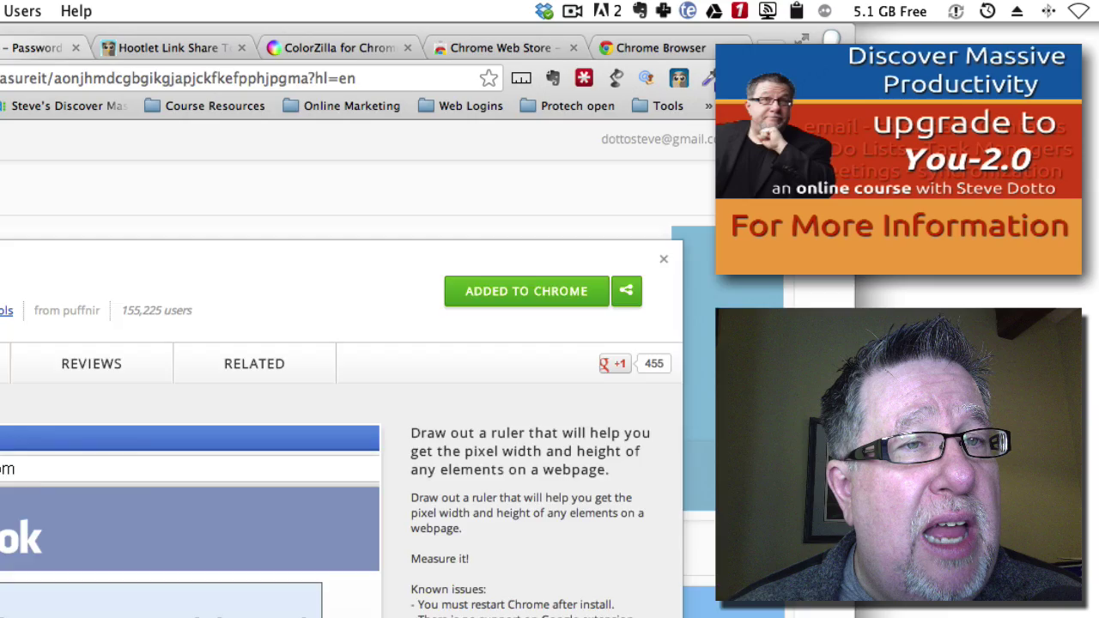
{"action": "left_click", "coordinate": [43, 48]}
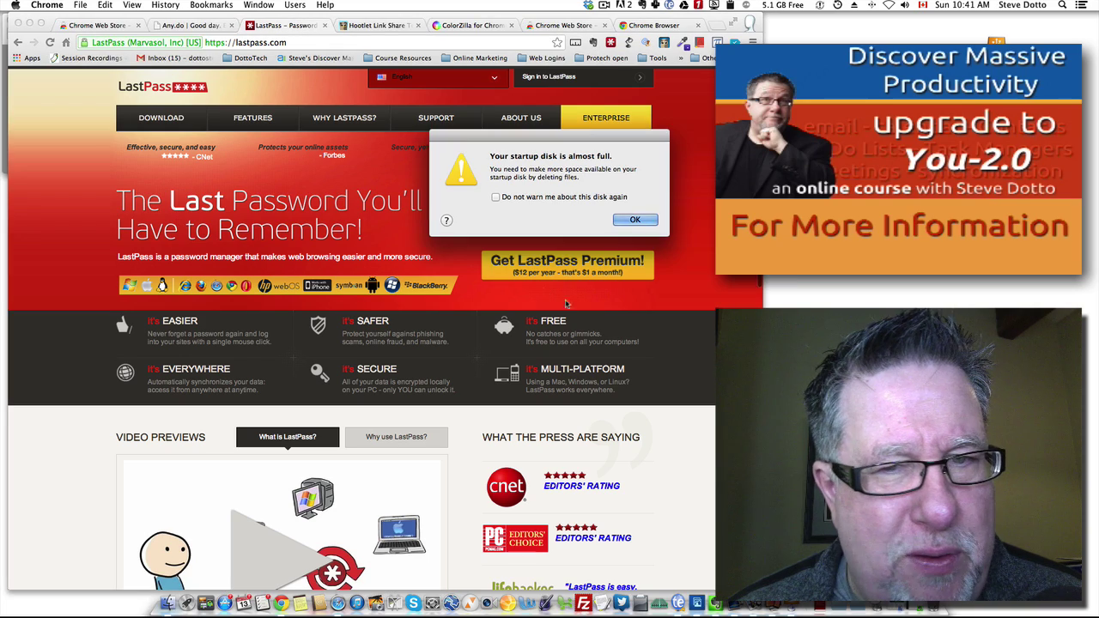
{"action": "left_click", "coordinate": [639, 221]}
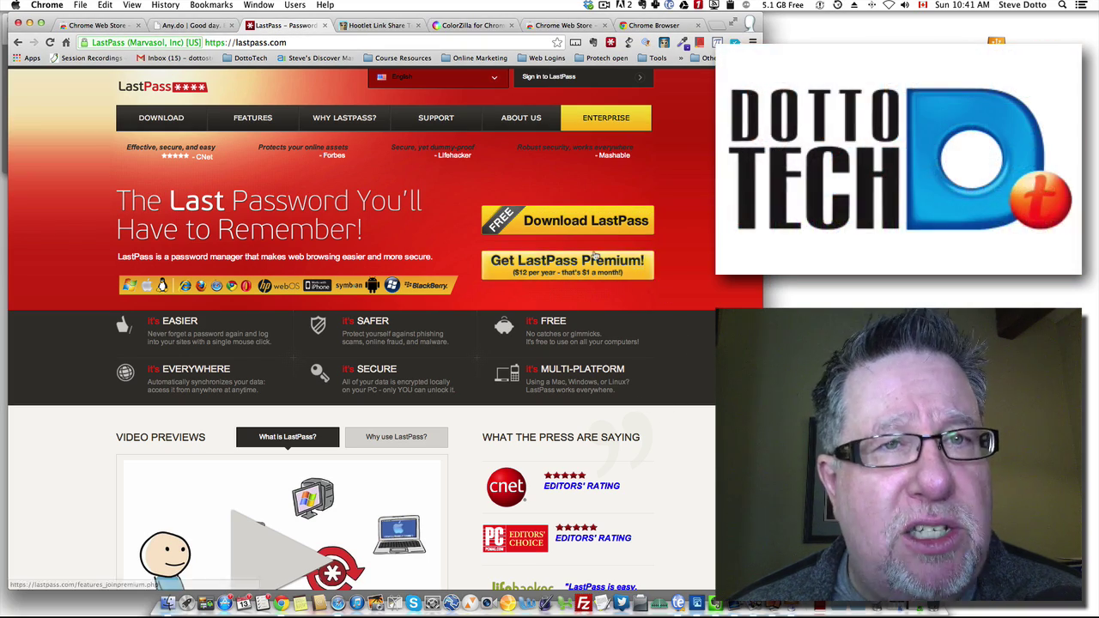
{"action": "left_click", "coordinate": [378, 25]}
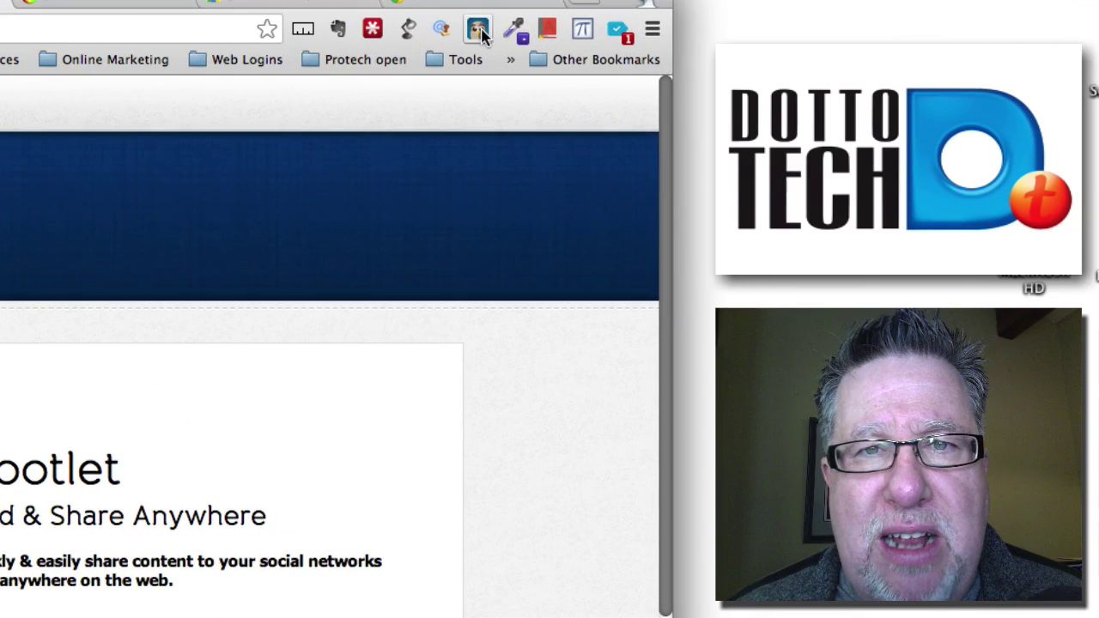
{"action": "left_click", "coordinate": [480, 31]}
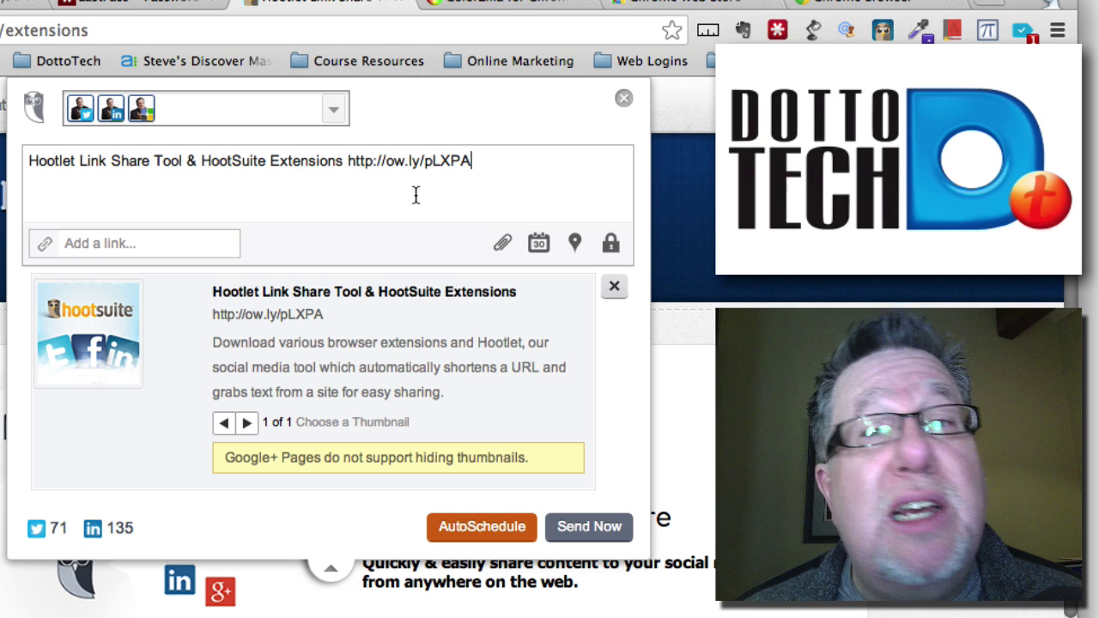
{"action": "left_click", "coordinate": [346, 161], "text": "shift"}
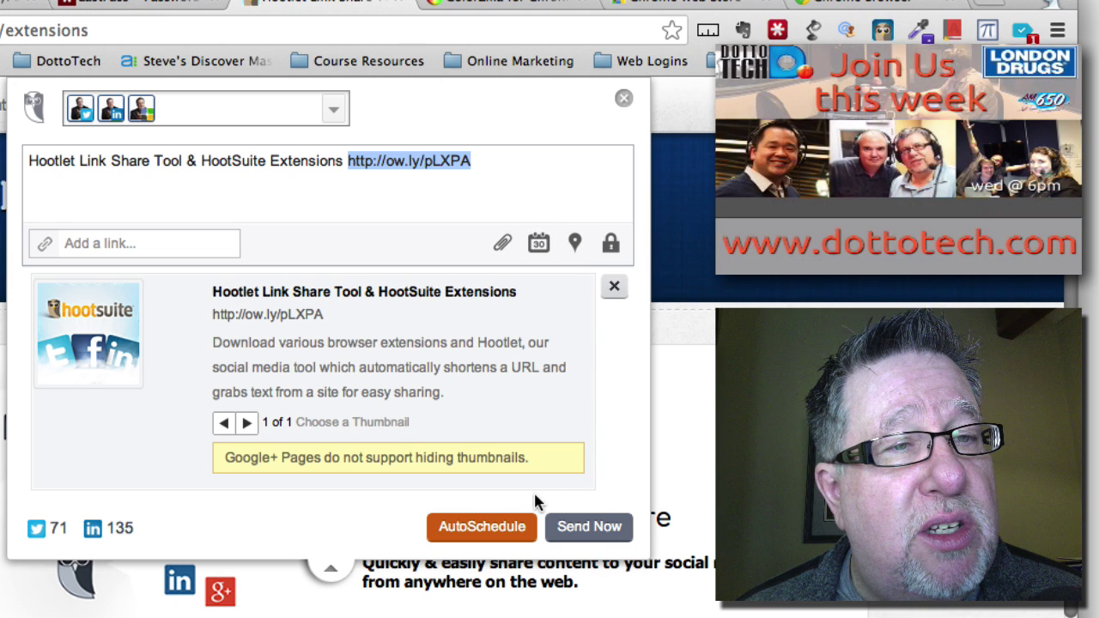
{"action": "left_click", "coordinate": [114, 120]}
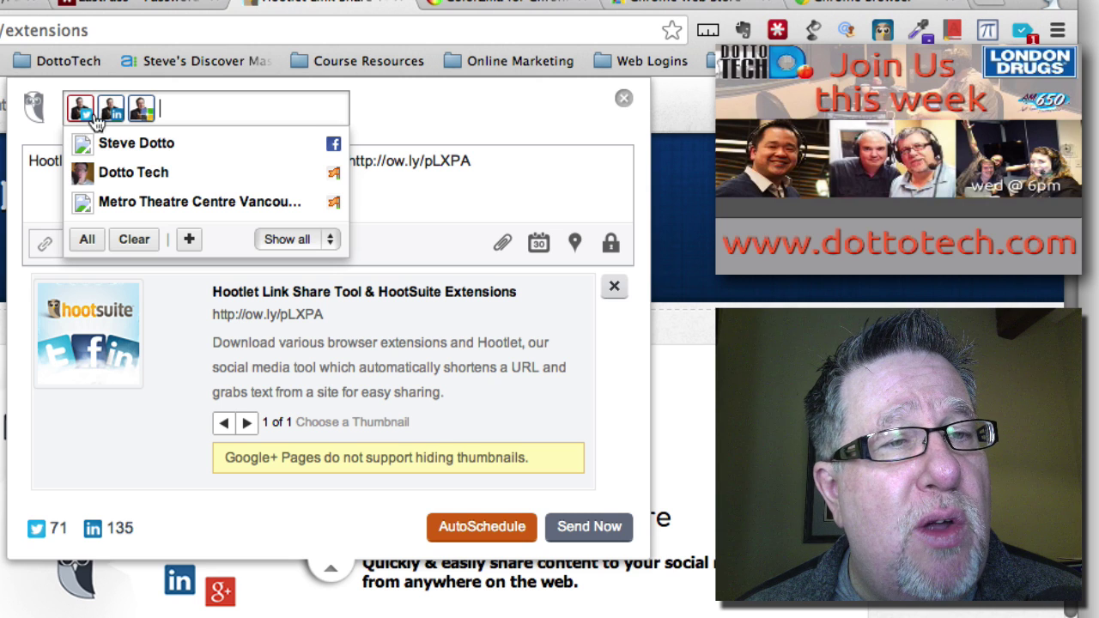
{"action": "left_click", "coordinate": [417, 224]}
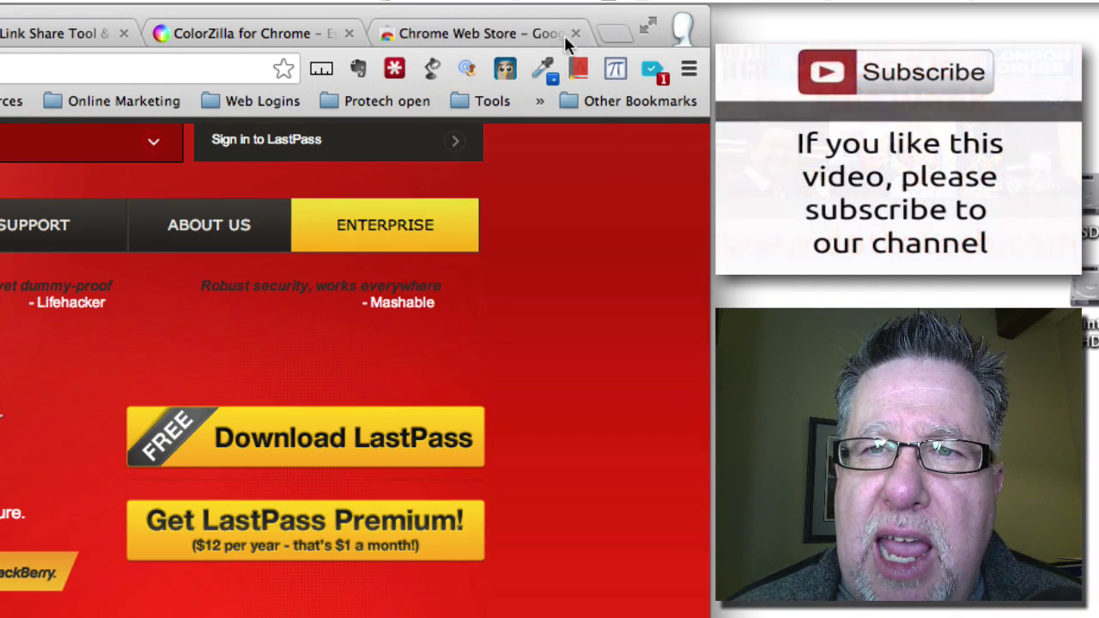
Display ColorZilla's palette of all CSS colours on the LastPass page, then cancel it
{"action": "left_click", "coordinate": [547, 75]}
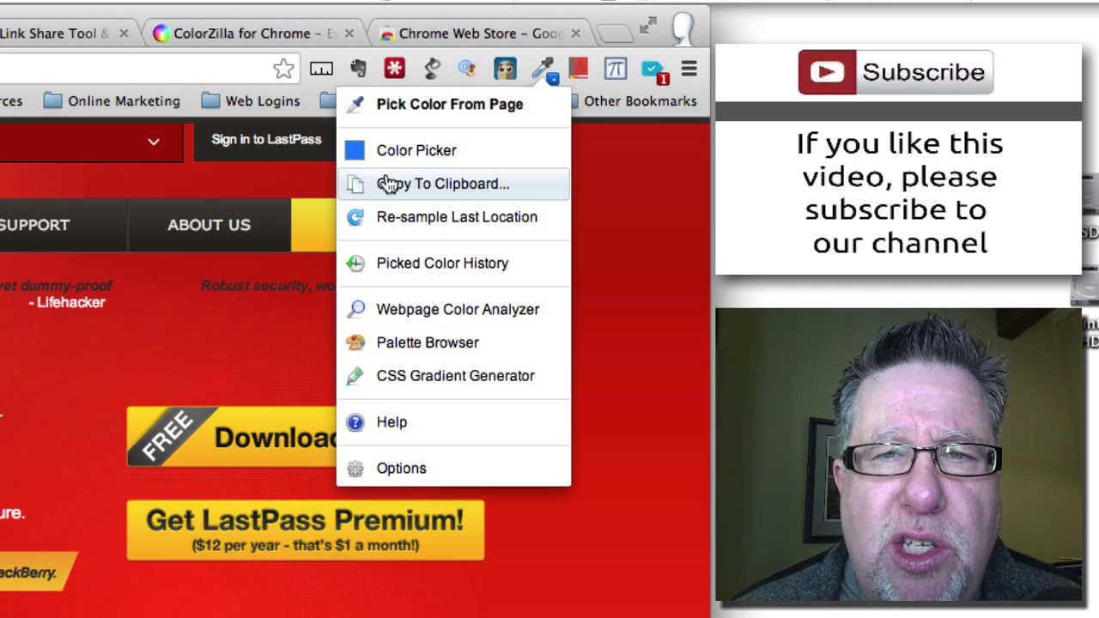
{"action": "left_click", "coordinate": [447, 310]}
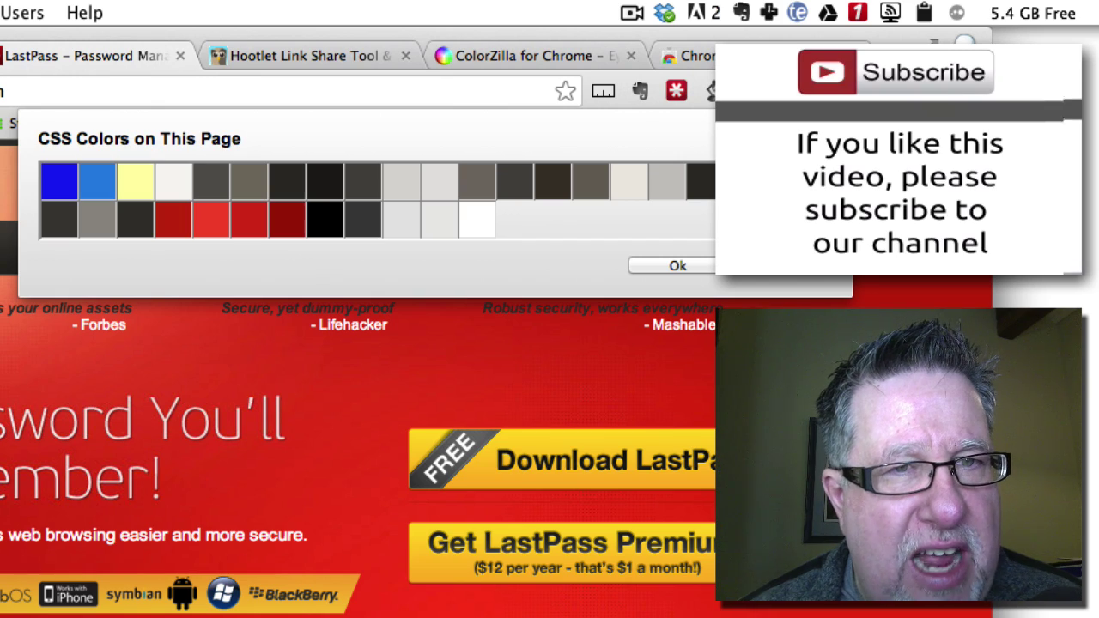
{"action": "scroll", "coordinate": [611, 304], "scroll_direction": "down", "scroll_amount": 5}
{"action": "scroll", "coordinate": [516, 352], "scroll_direction": "up", "scroll_amount": 5}
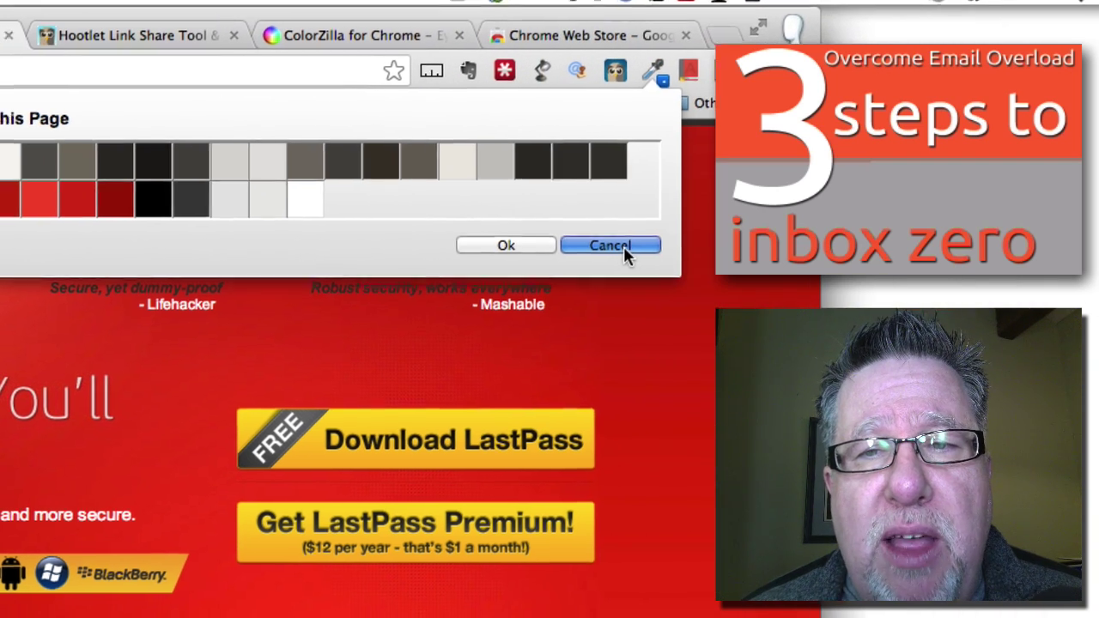
{"action": "left_click", "coordinate": [796, 265]}
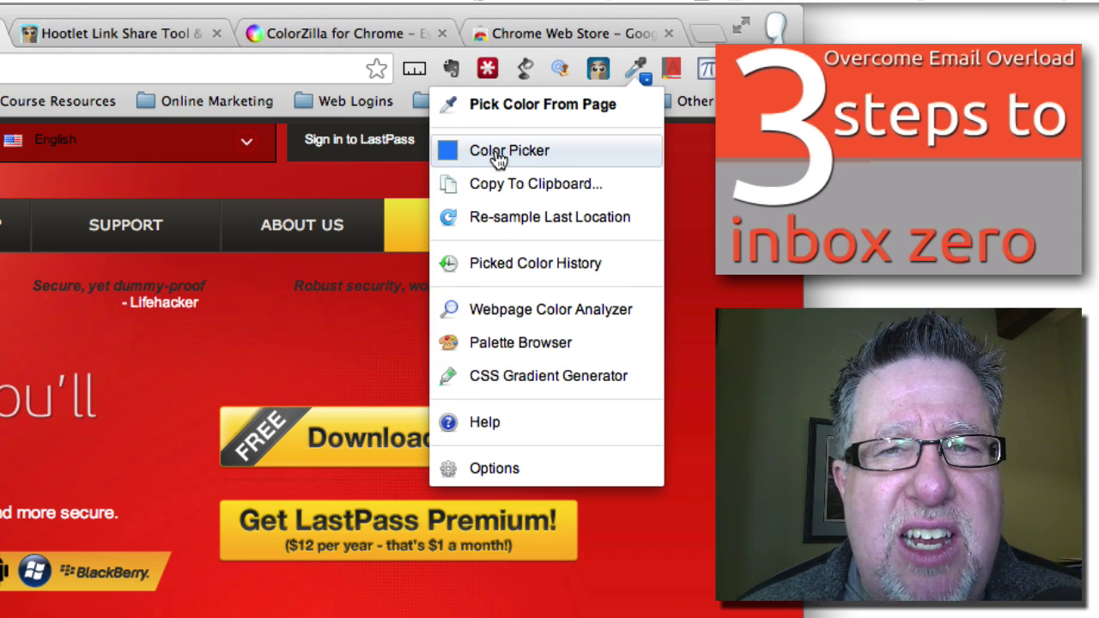
Pick the Get LastPass button's yellow #FCBA1F from the page with ColorZilla's eyedropper
{"action": "left_click", "coordinate": [534, 110]}
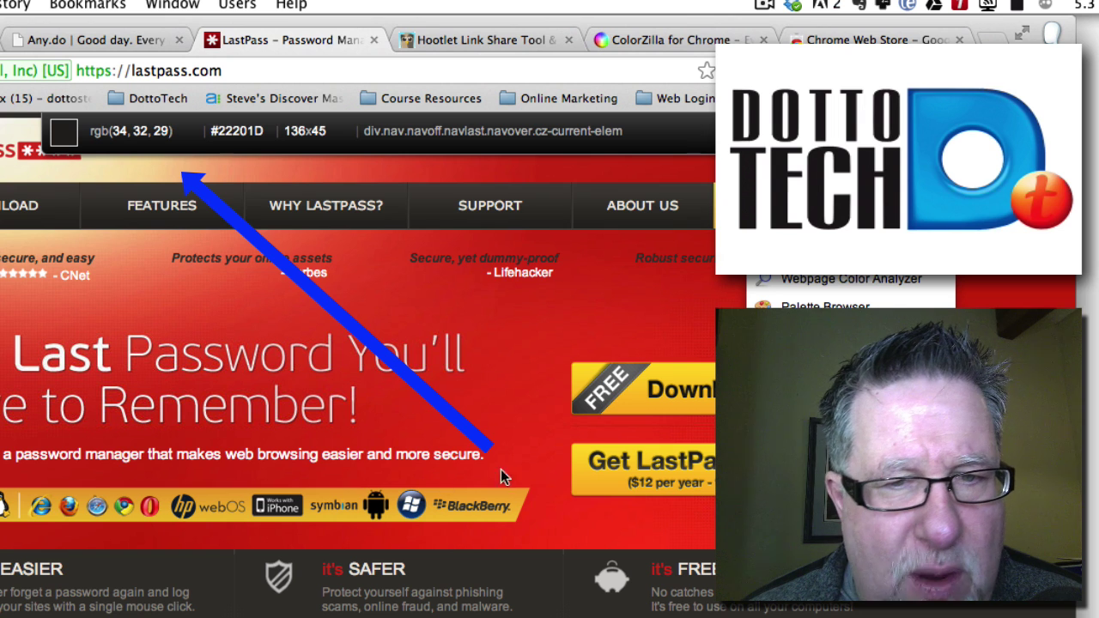
{"action": "left_click", "coordinate": [597, 481]}
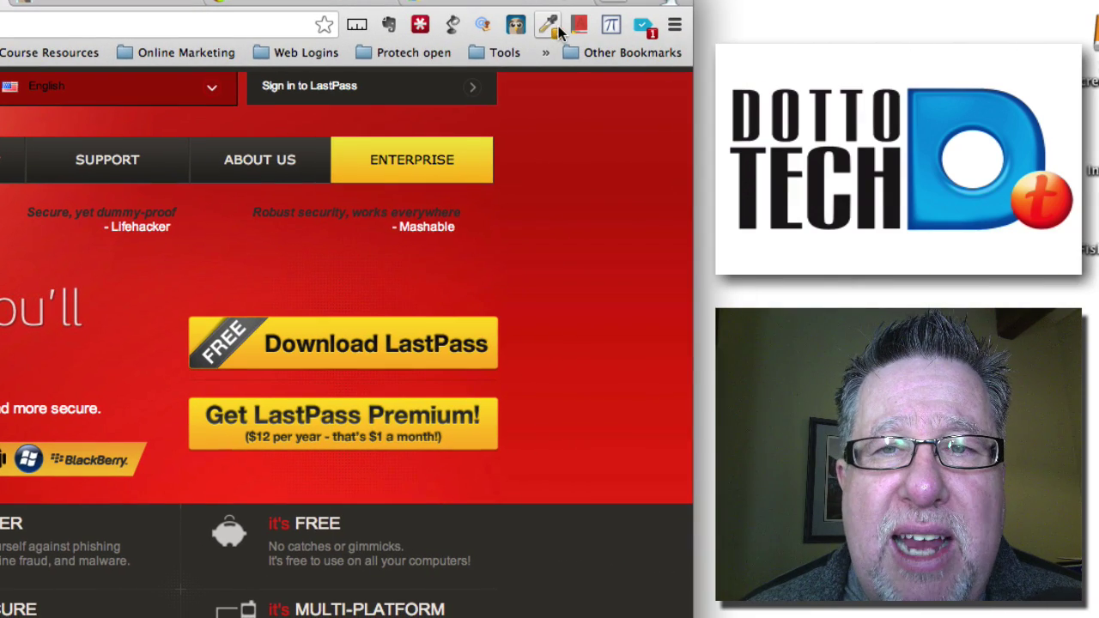
{"action": "left_click", "coordinate": [550, 25]}
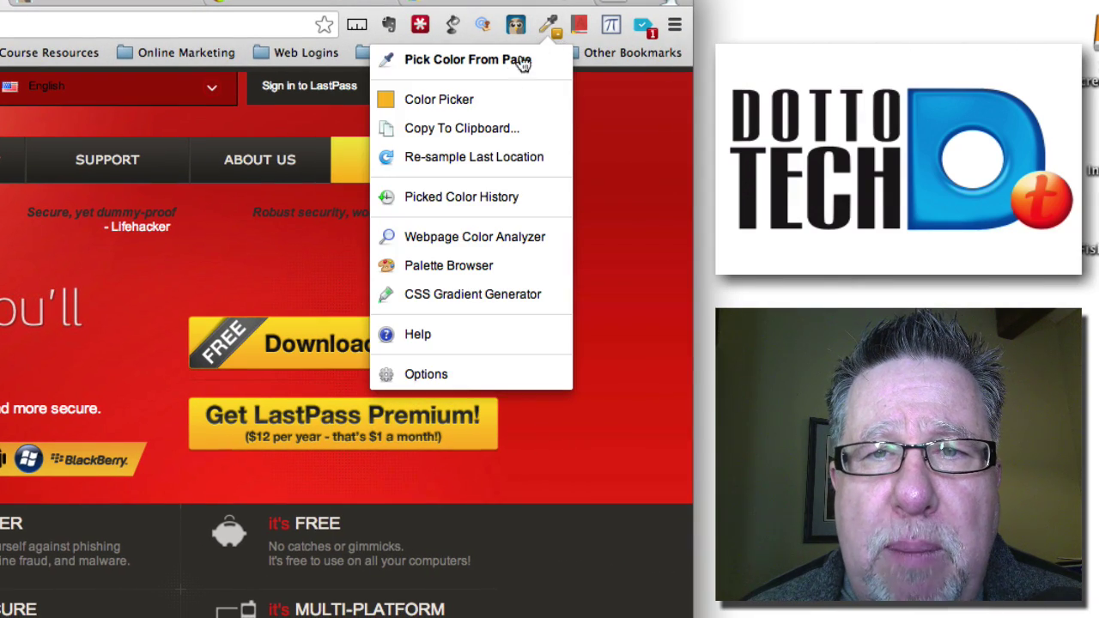
Show ColorZilla's Color Picker and select its fcba1f hex value for copying
{"action": "left_click", "coordinate": [455, 99]}
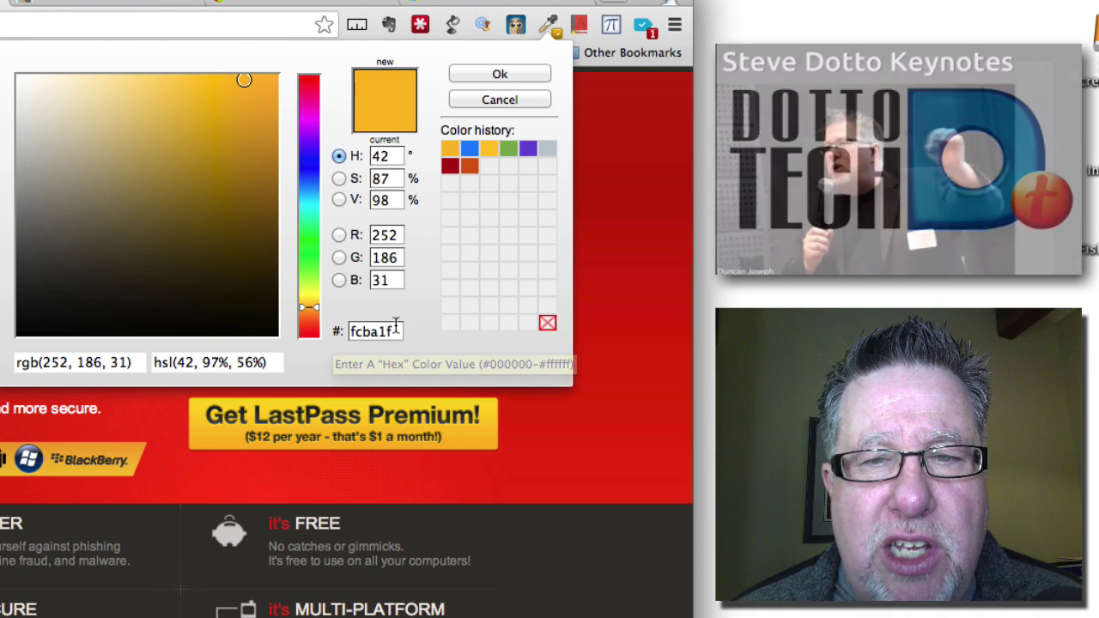
{"action": "left_click_drag", "start_coordinate": [396, 330], "coordinate": [348, 331]}
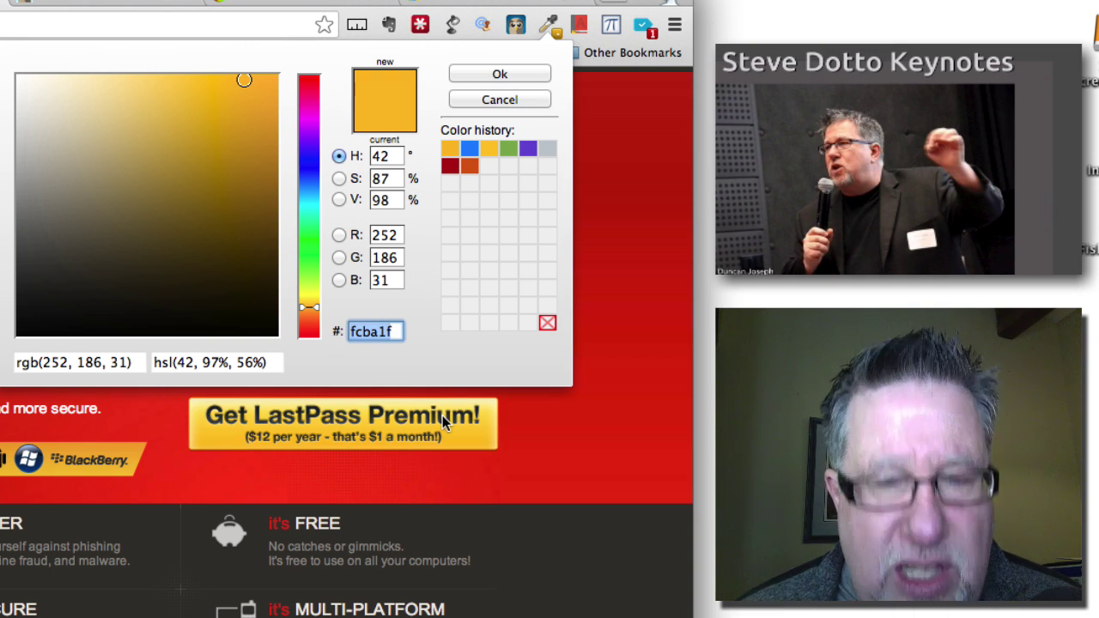
{"action": "key", "text": "Right"}
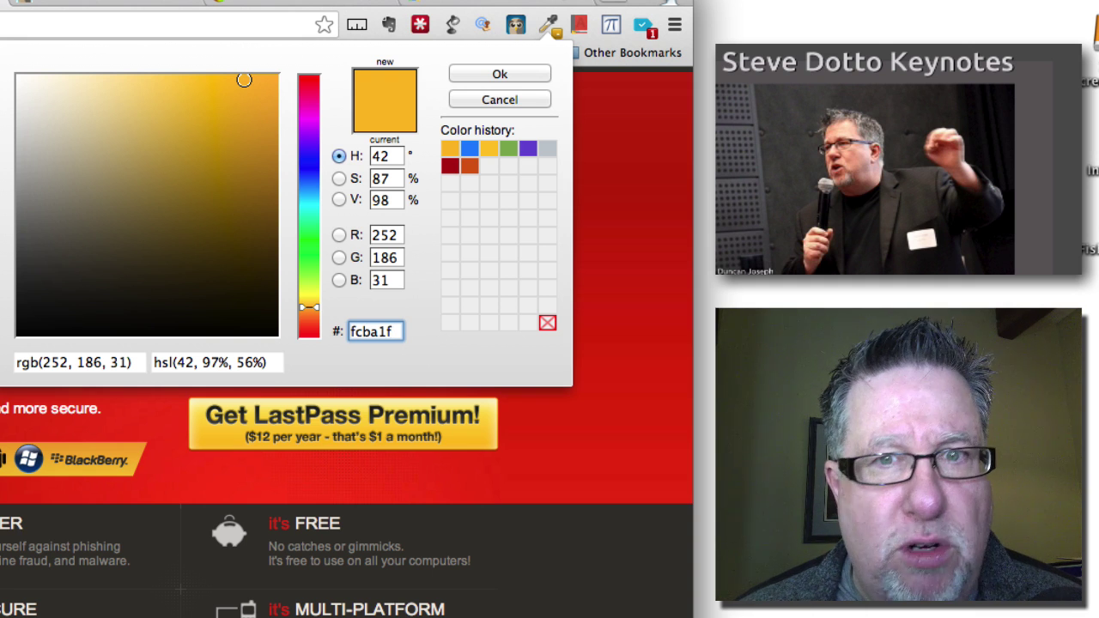
{"action": "left_click_drag", "start_coordinate": [394, 330], "coordinate": [350, 333]}
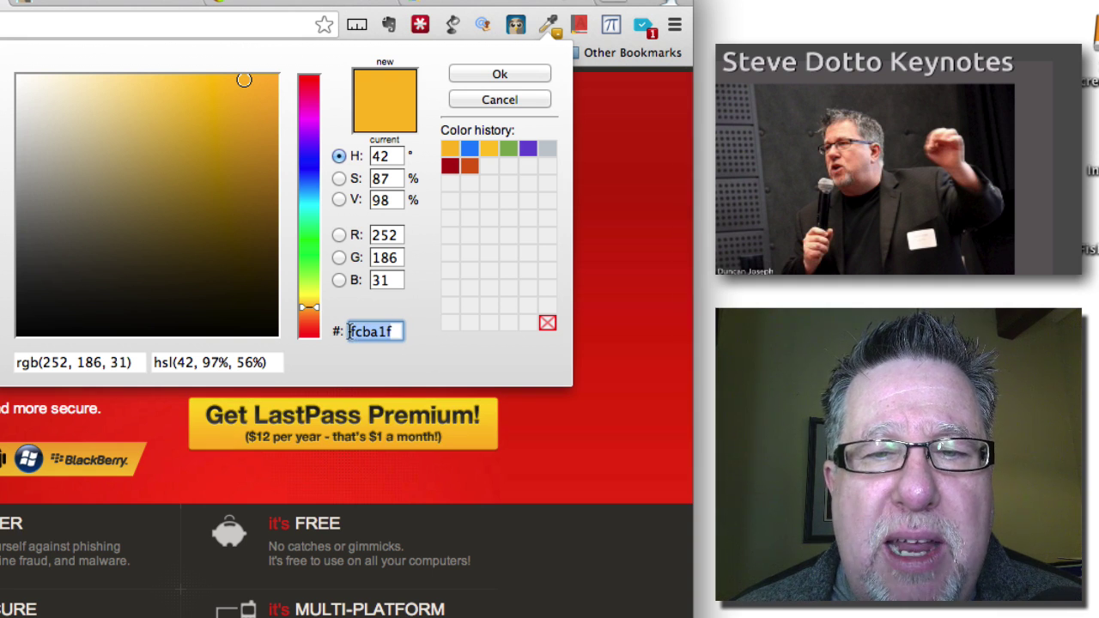
{"action": "left_click", "coordinate": [351, 332]}
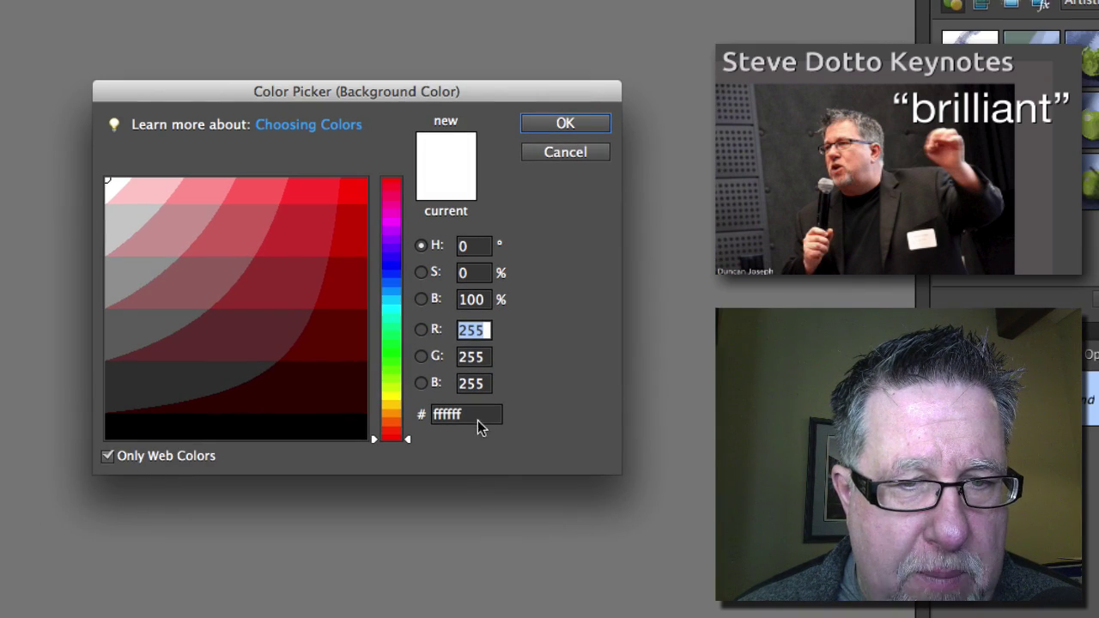
Replace the background hex ffffff with the pasted fcba1f and confirm it
{"action": "left_click_drag", "start_coordinate": [480, 420], "coordinate": [416, 414]}
{"action": "key", "text": "super+v"}
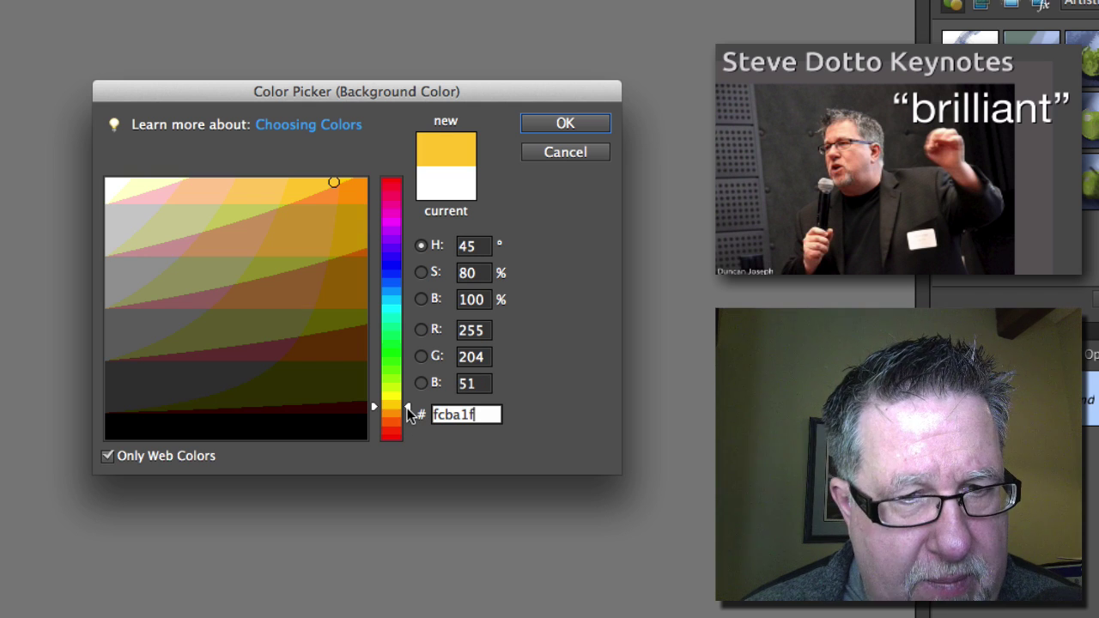
{"action": "left_click", "coordinate": [582, 125]}
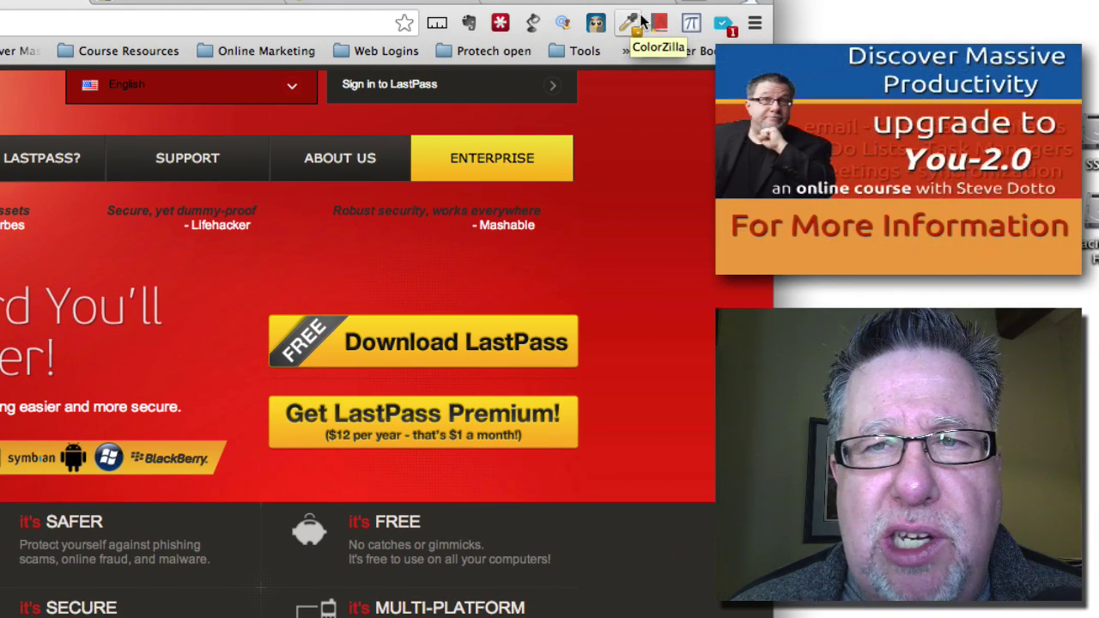
Show and dismiss the Google Dictionary lookup box, then go to the Chrome Web Store tab
{"action": "left_click", "coordinate": [663, 19]}
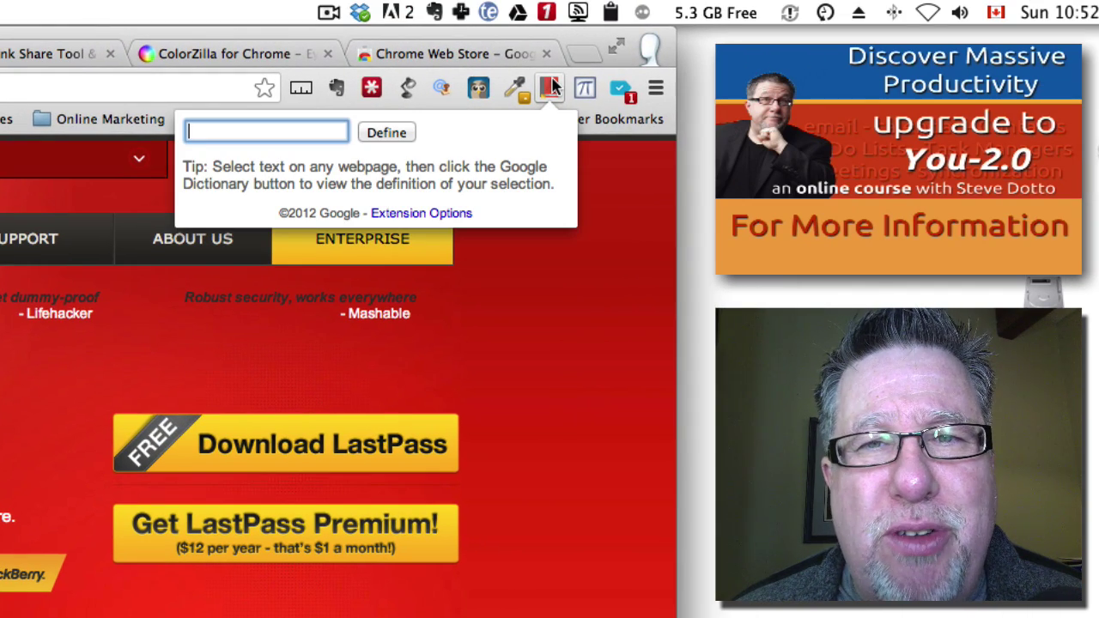
{"action": "left_click", "coordinate": [542, 535]}
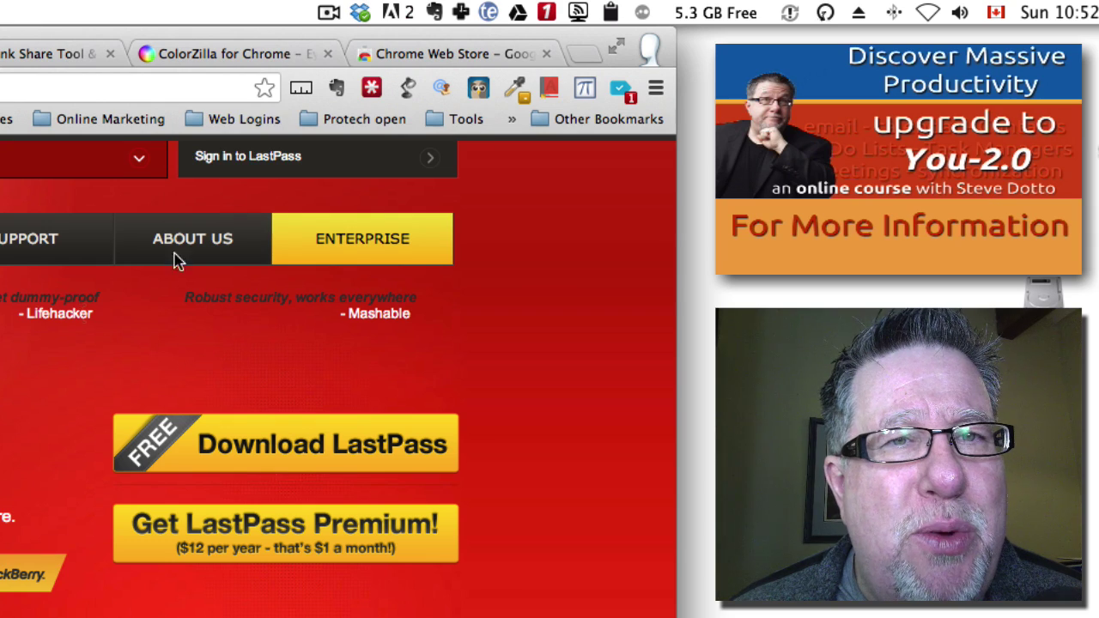
{"action": "left_click", "coordinate": [475, 70]}
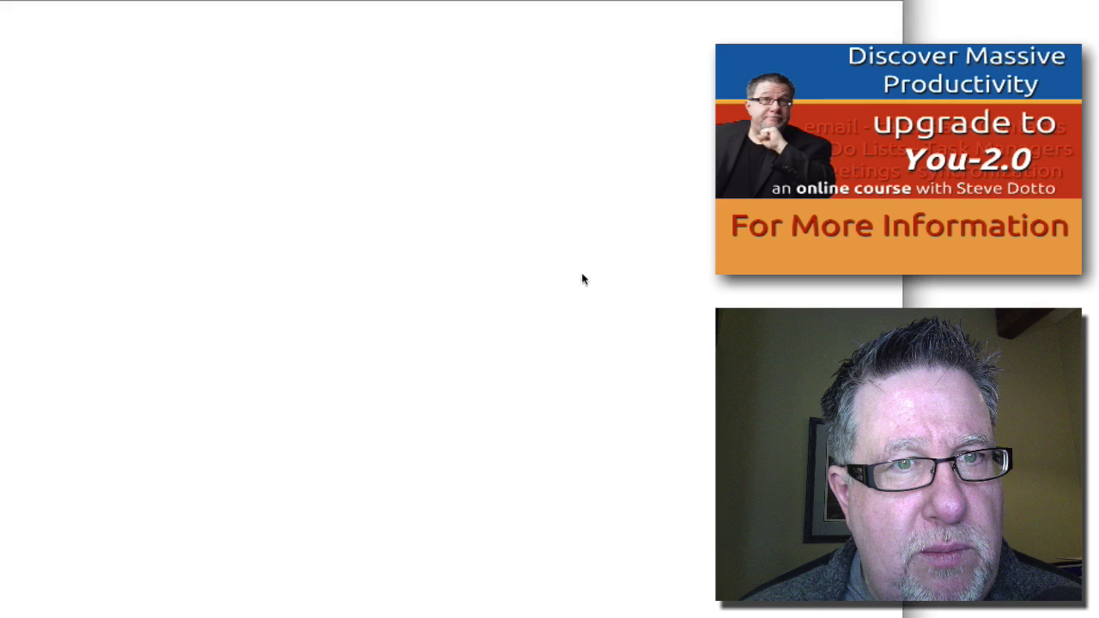
Open the Samsung SmartWatch article and show Google Dictionary definitions for 'journalist' and 'frustrated'
{"action": "left_click", "coordinate": [326, 382]}
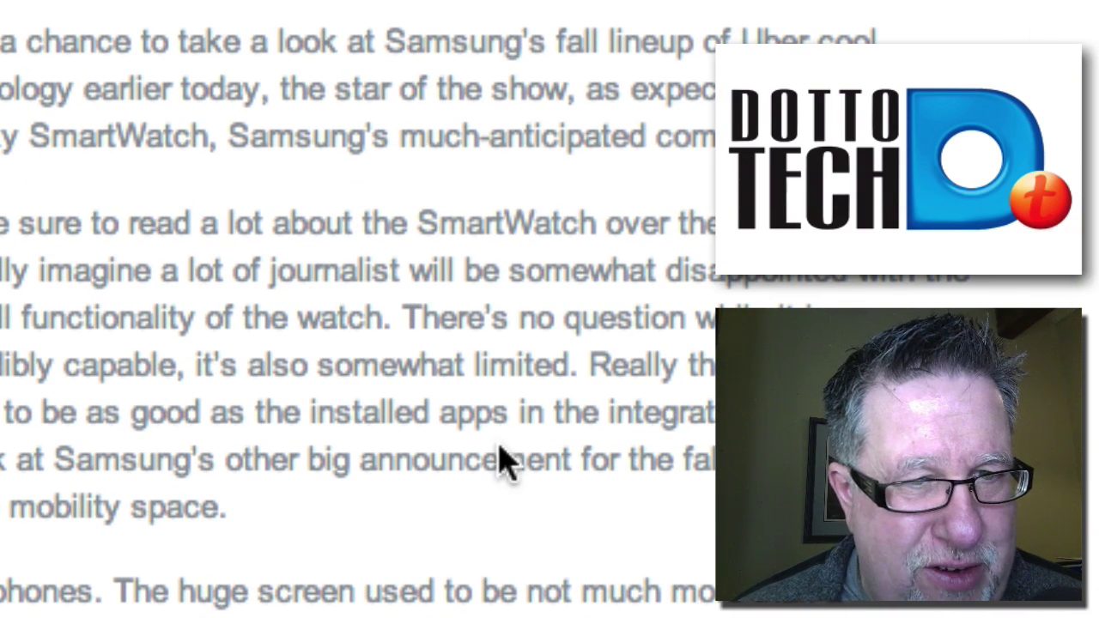
{"action": "double_click", "coordinate": [324, 267]}
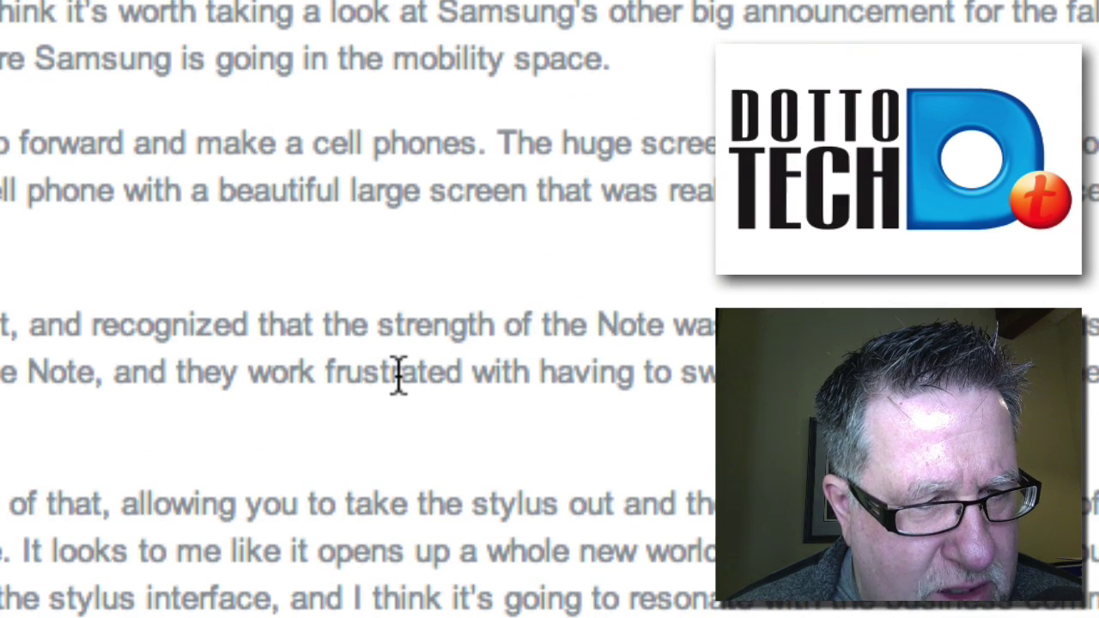
{"action": "triple_click", "coordinate": [398, 375]}
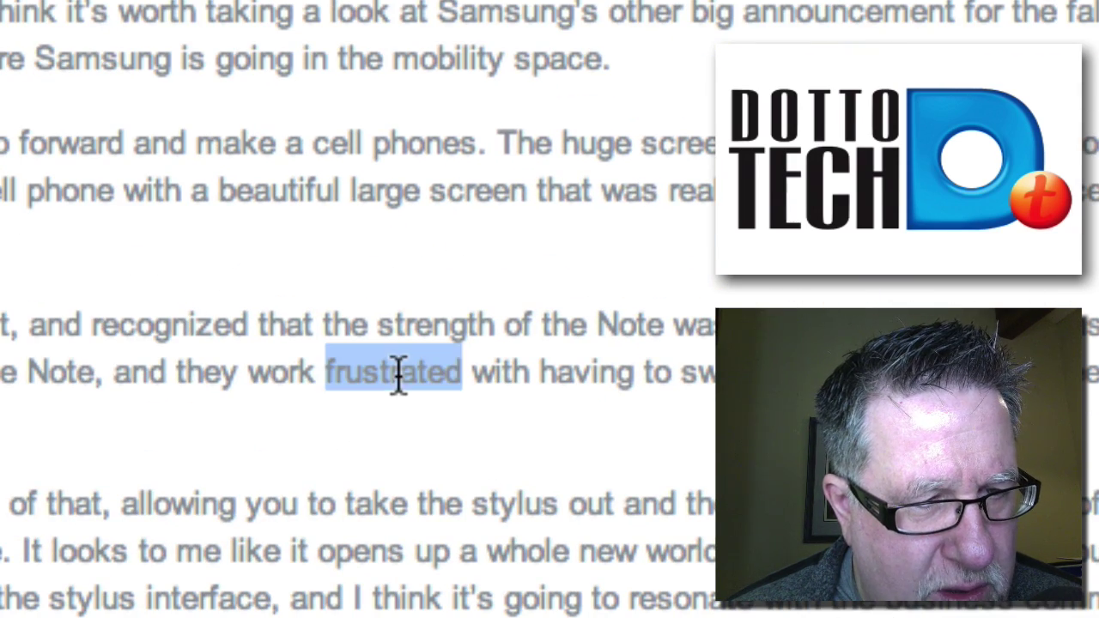
{"action": "left_click", "coordinate": [398, 376]}
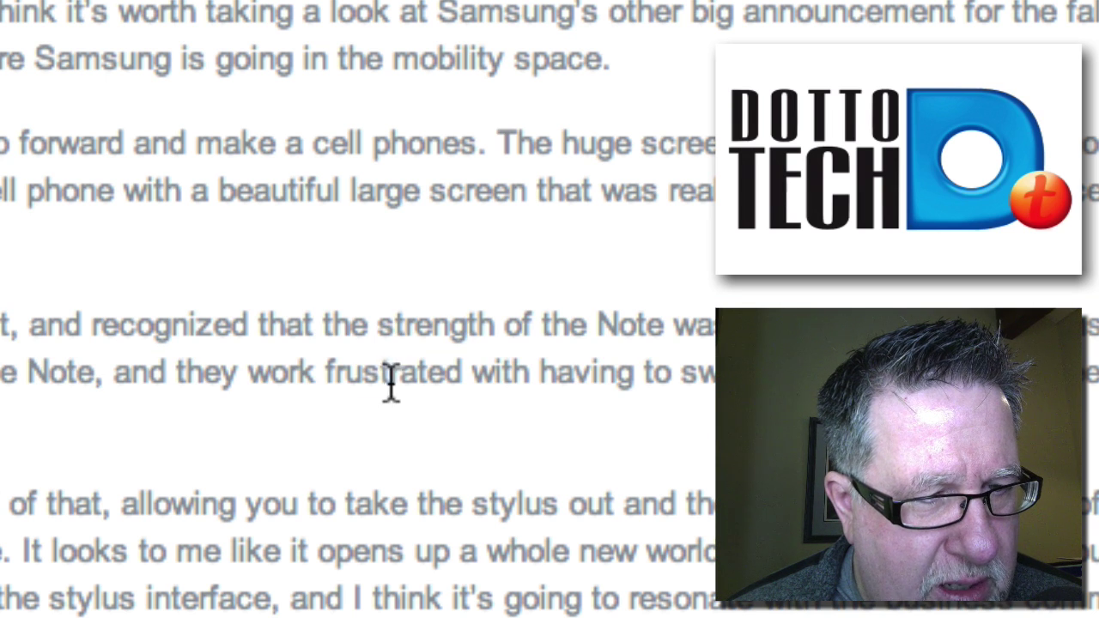
{"action": "double_click", "coordinate": [398, 375]}
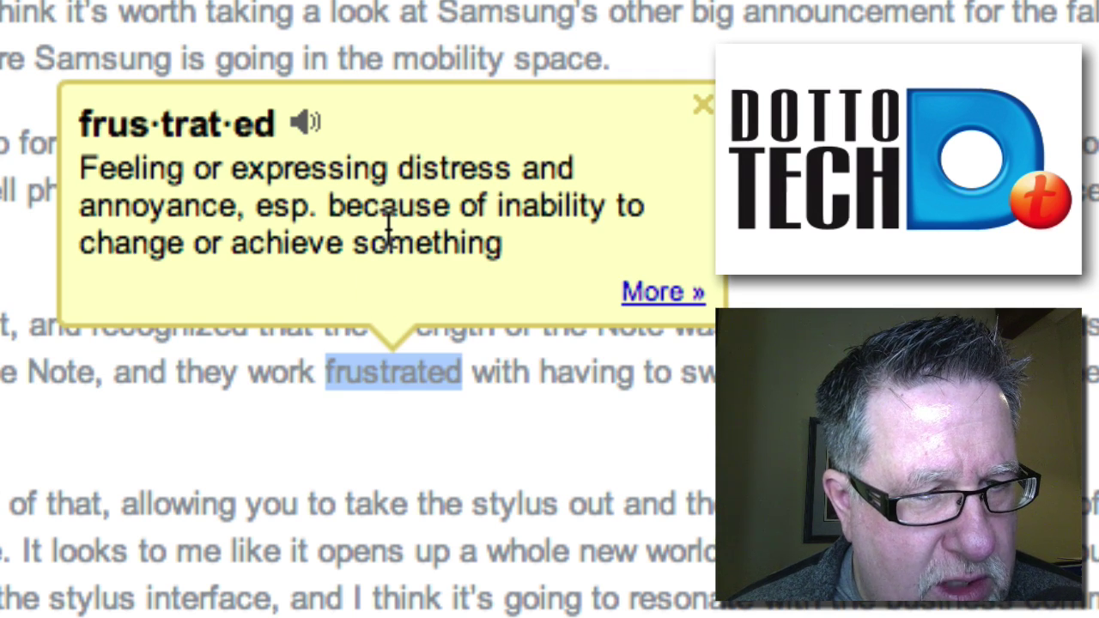